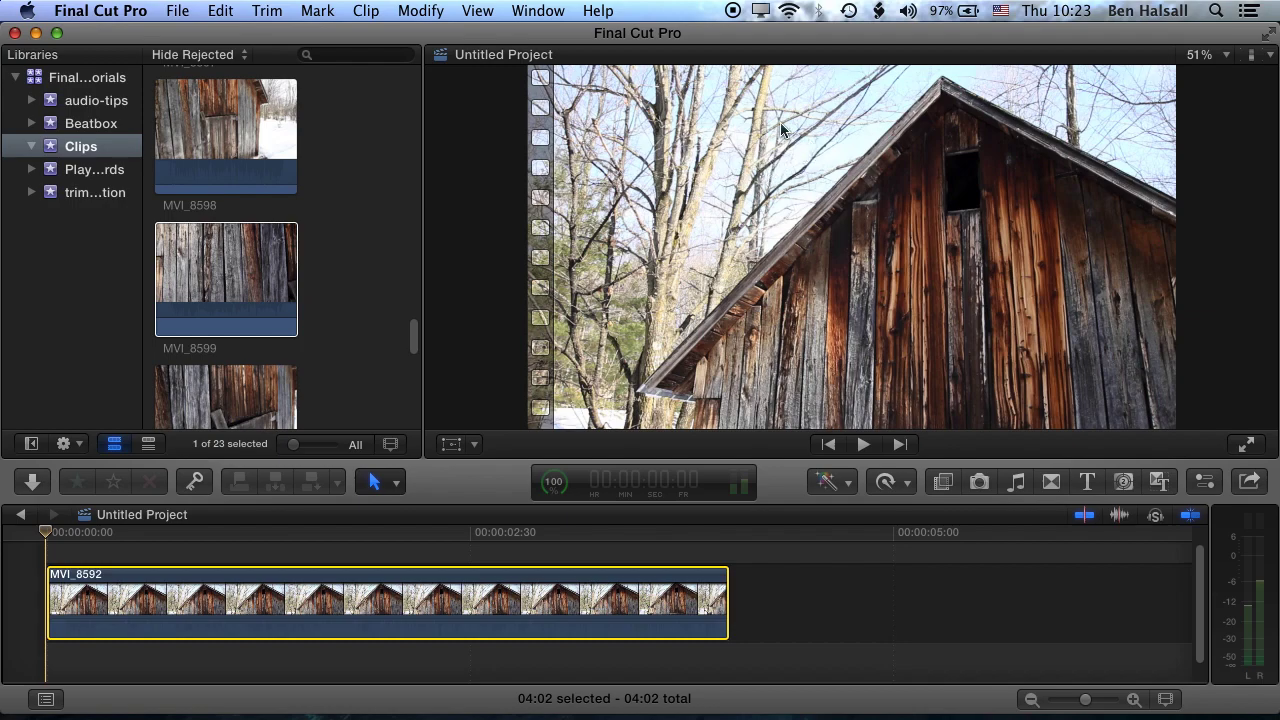
Show the Inspector and open the Color Board for the barn clip's Correction 1.
click(555, 10)
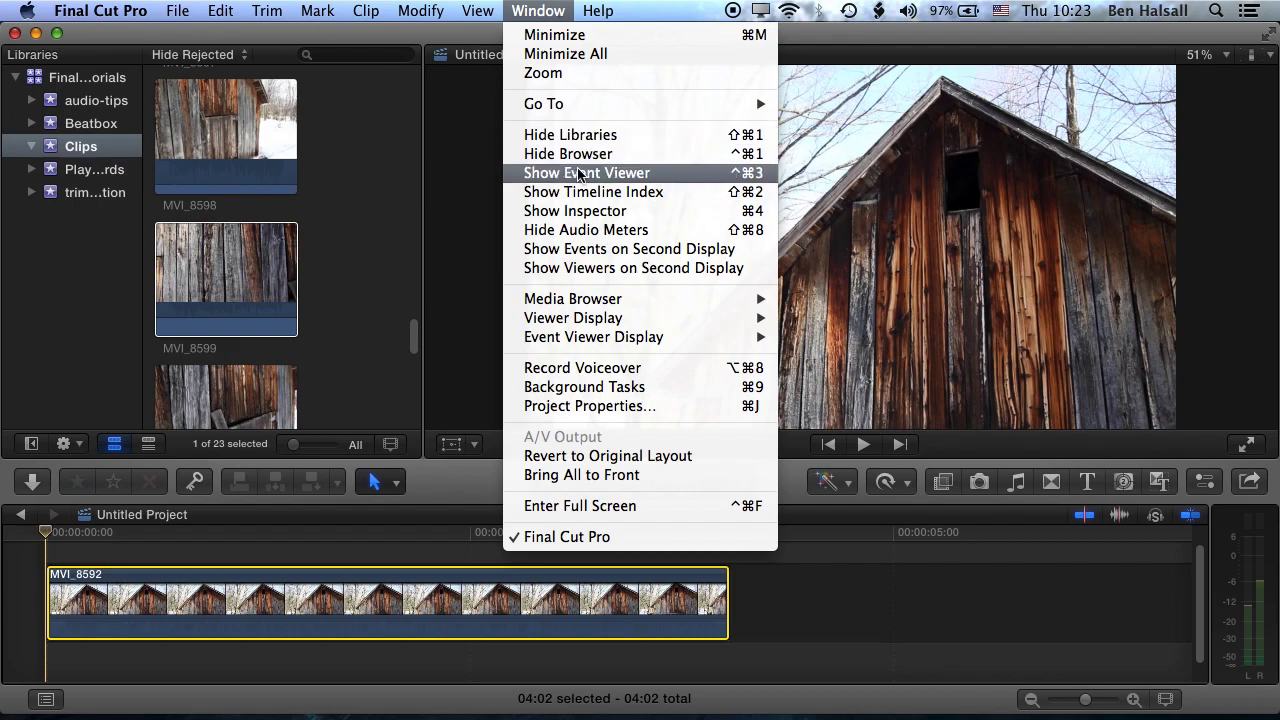
click(588, 211)
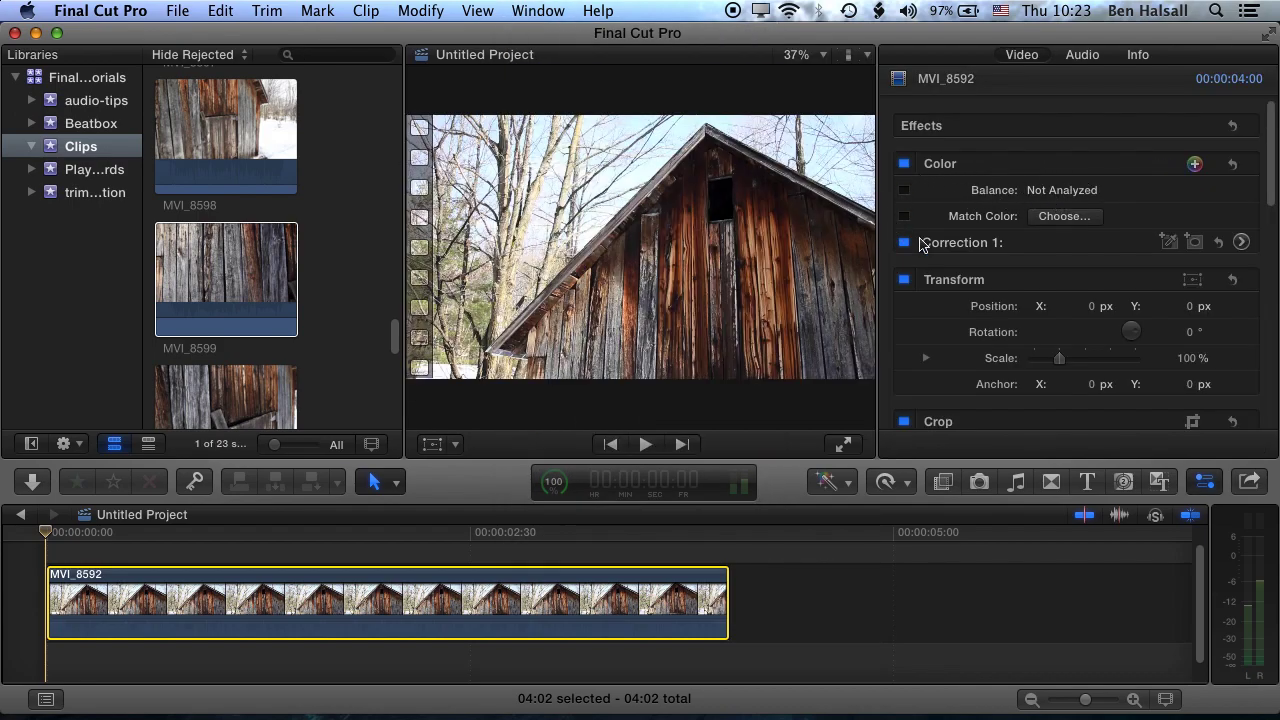
click(1241, 243)
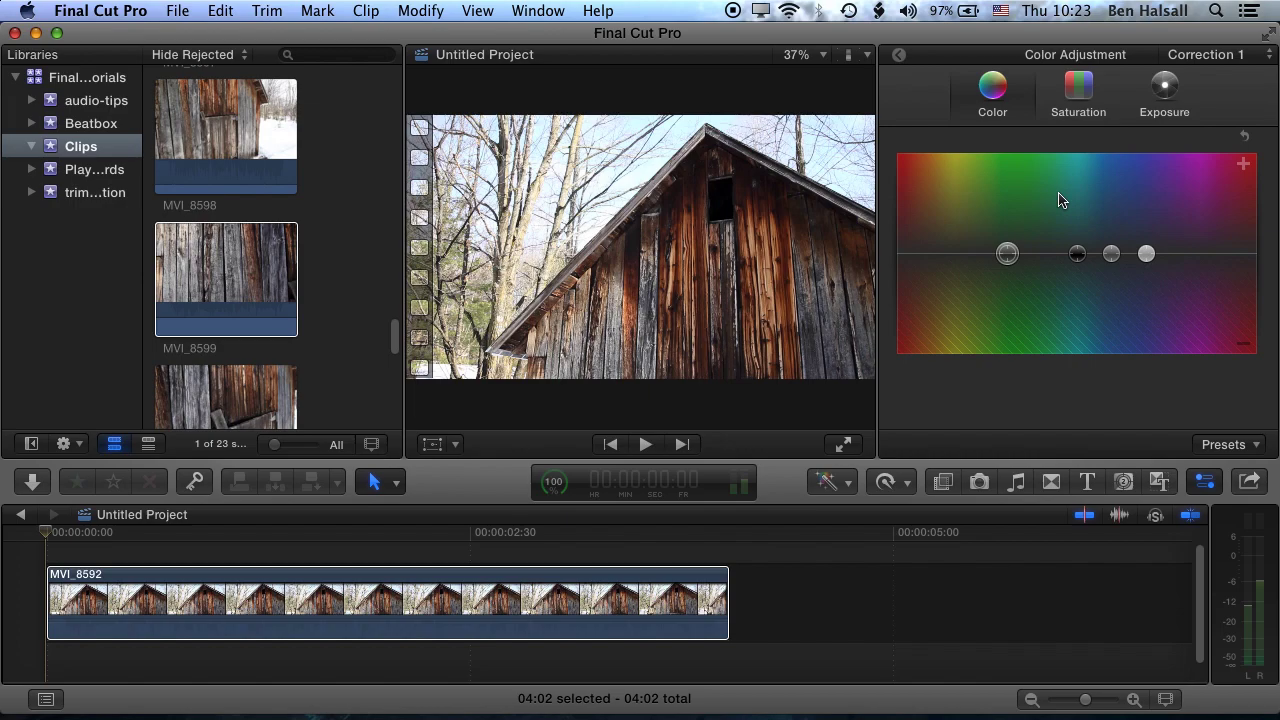
On the Saturation pane, desaturate shadows and midtones, boost highlights to 88%, then revert them.
click(1080, 92)
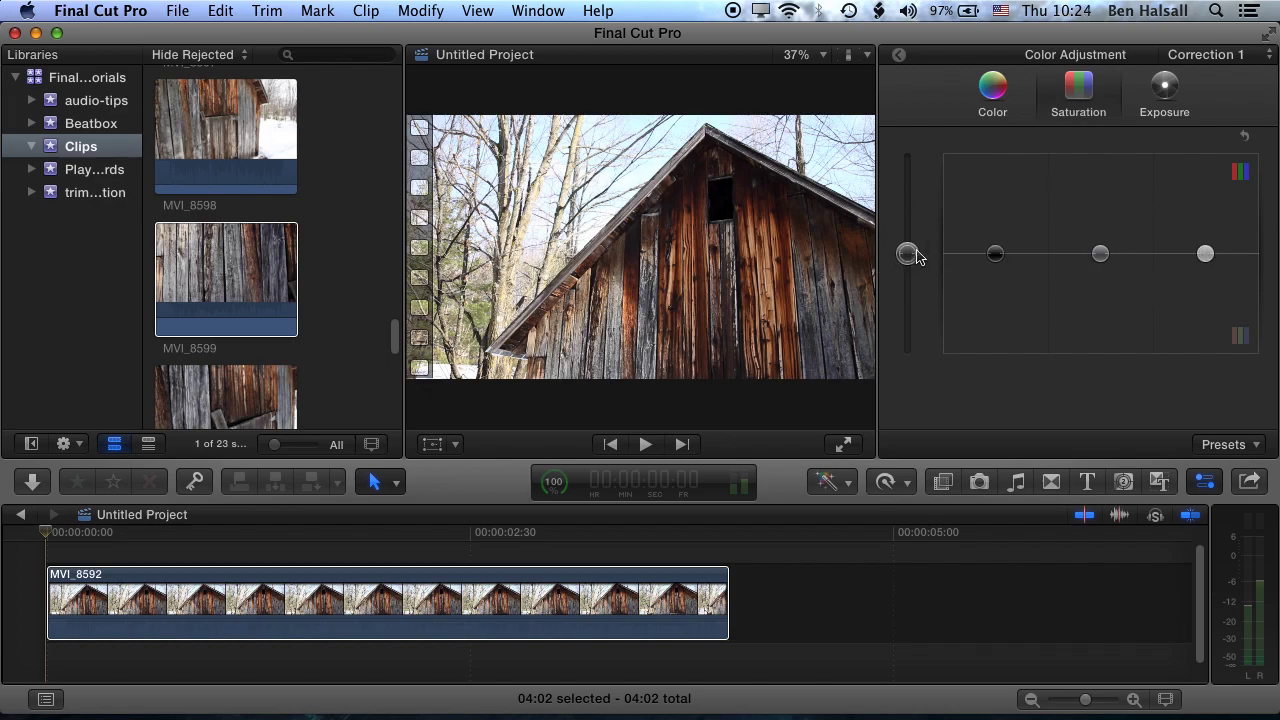
mouse_move(908, 257)
mouse_down()
mouse_move(903, 345)
mouse_move(908, 257)
mouse_up()
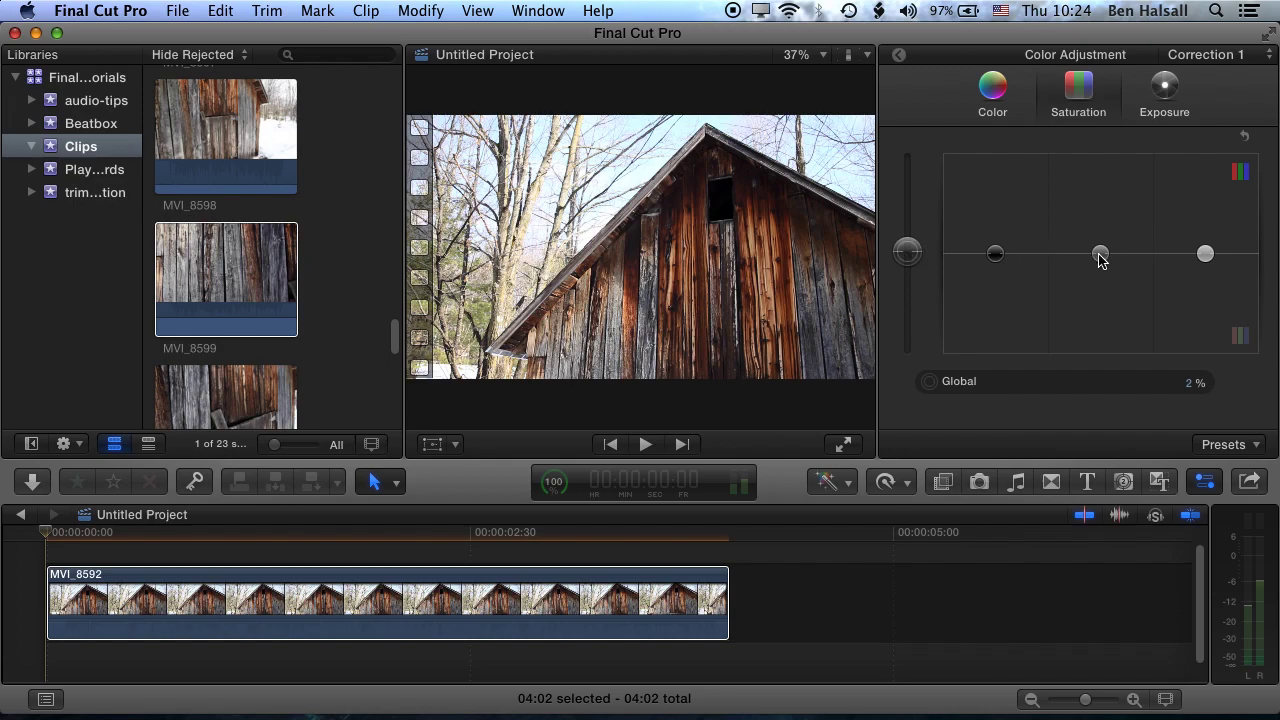
drag(1205, 262, 1106, 370)
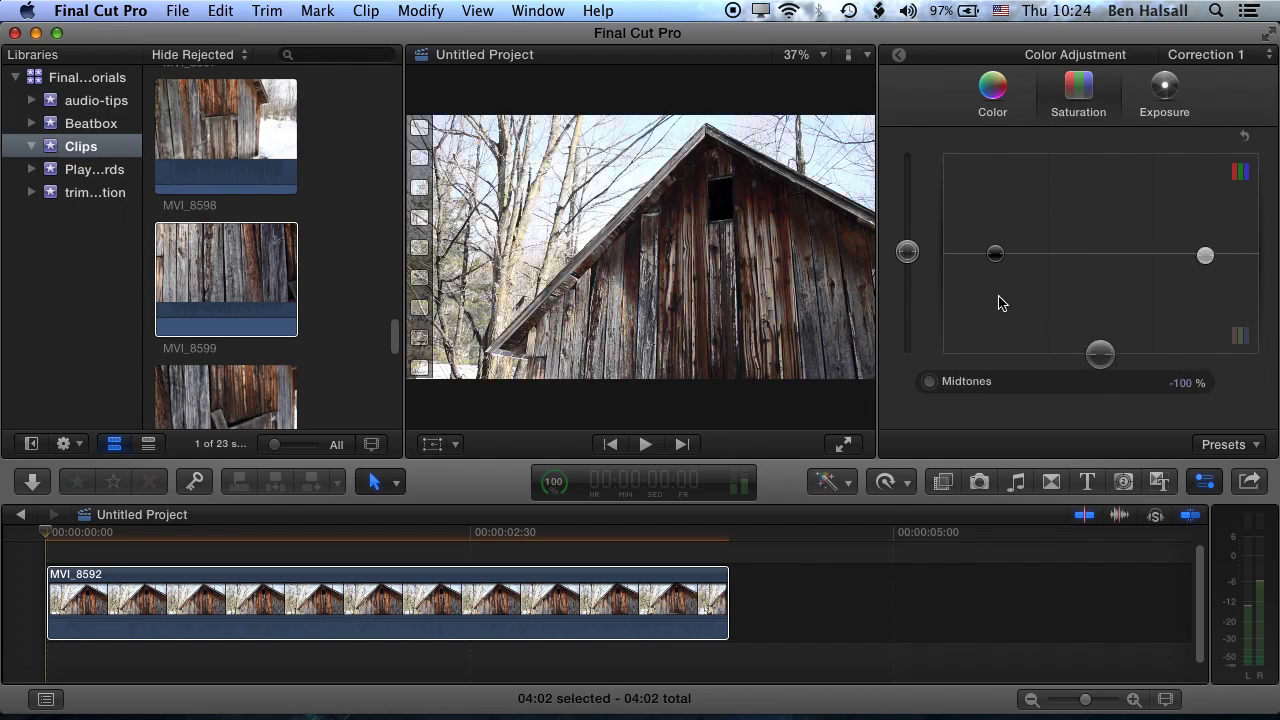
drag(996, 259, 1003, 371)
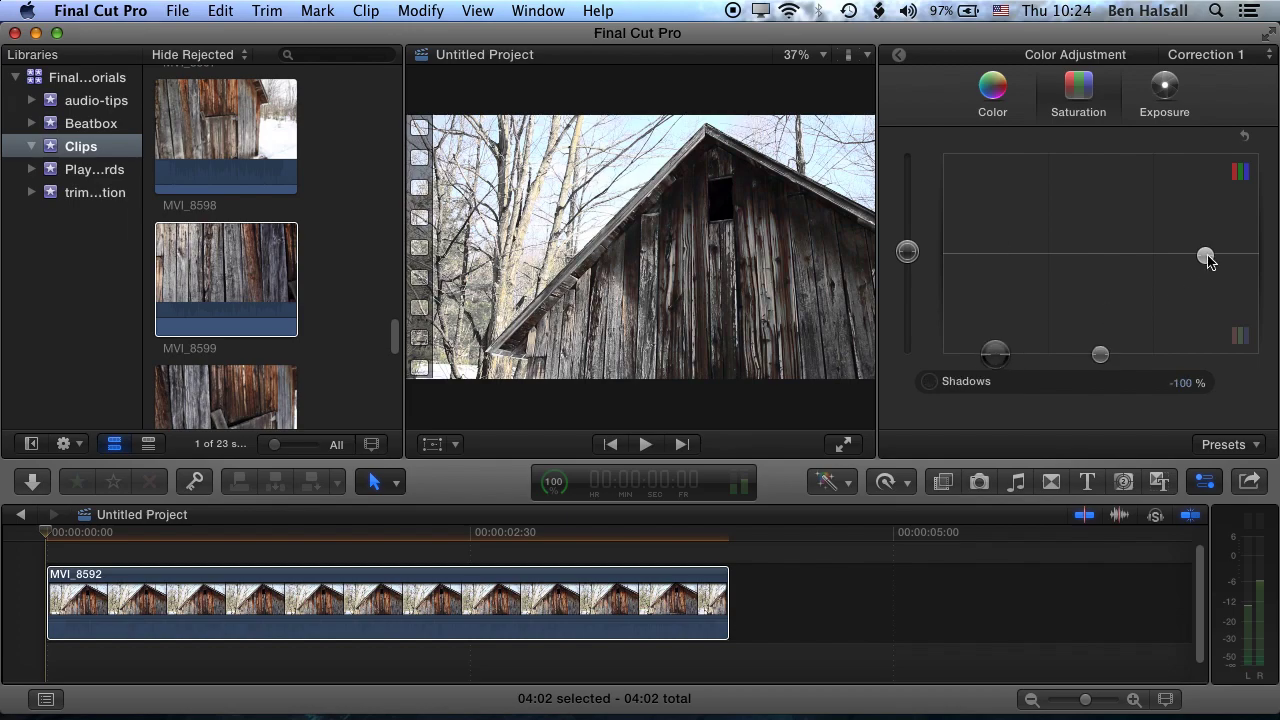
drag(1205, 259, 1206, 170)
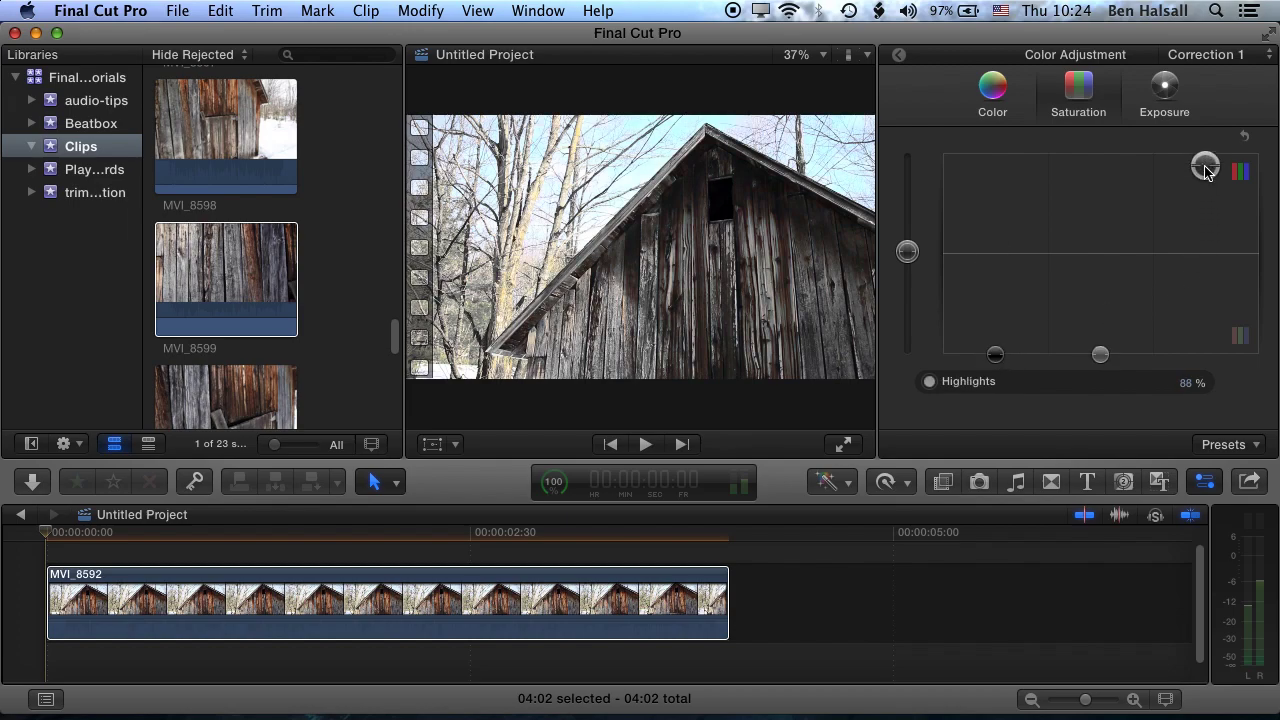
drag(1103, 354, 1111, 255)
drag(990, 360, 995, 256)
drag(1207, 177, 1205, 257)
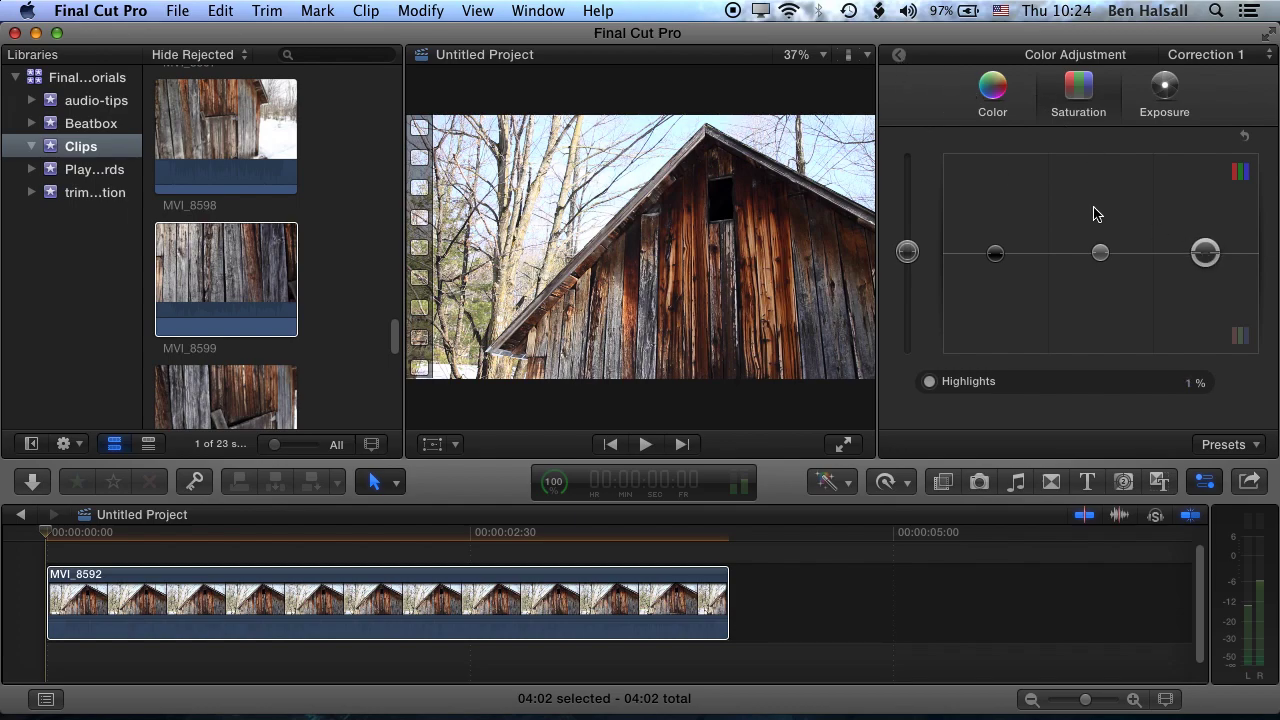
Reset saturation, briefly raise shadows, midtones and highlights, then reset everything to 0%.
click(1244, 137)
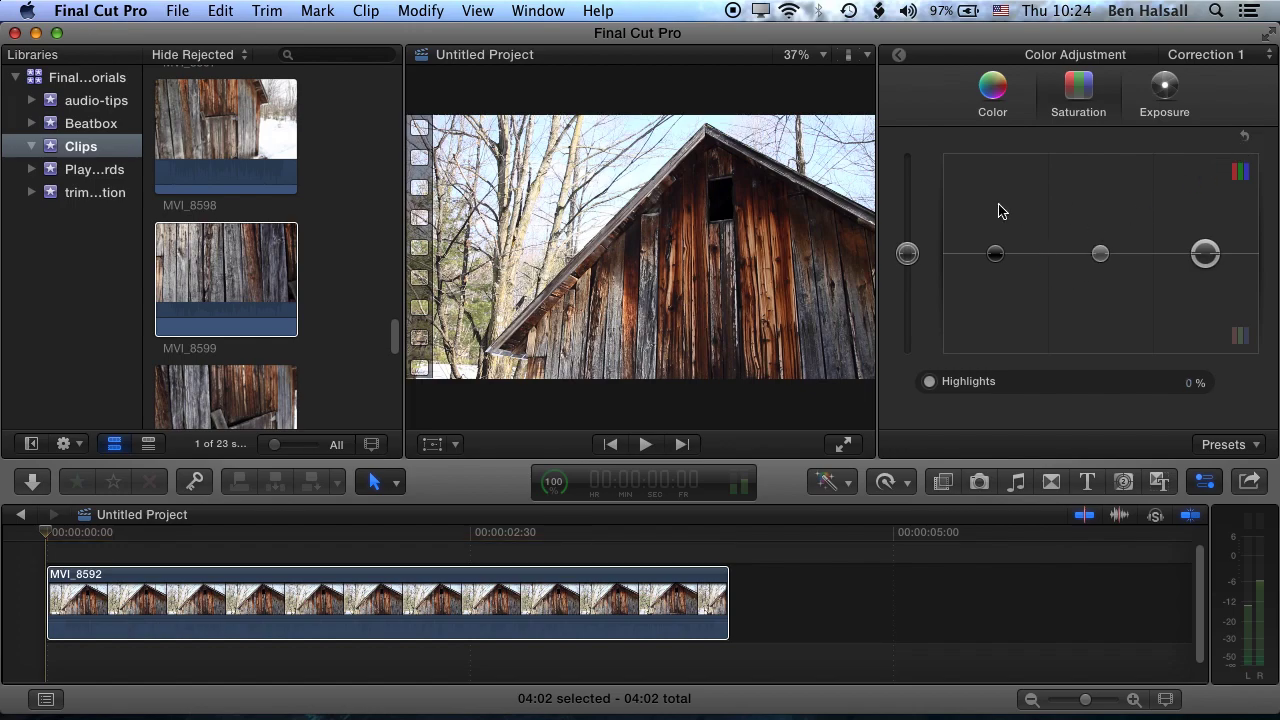
drag(997, 254, 995, 230)
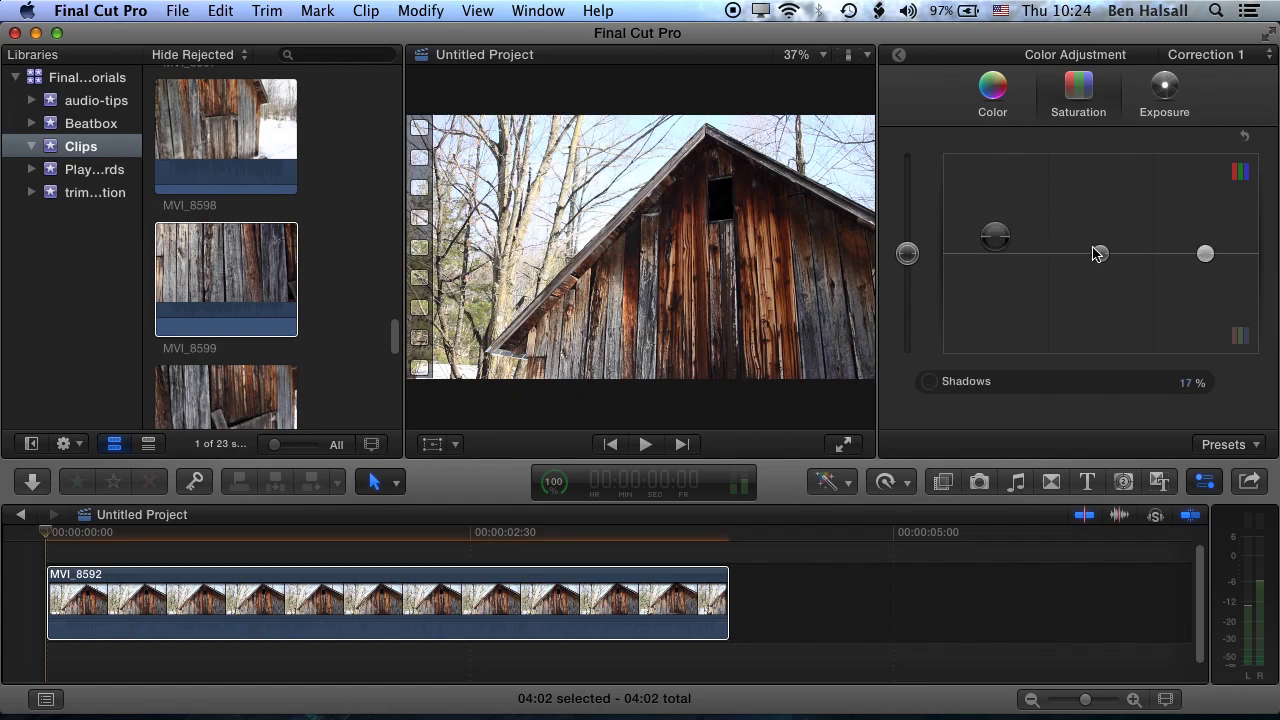
drag(1097, 252, 1100, 214)
drag(1205, 253, 1205, 186)
click(1246, 139)
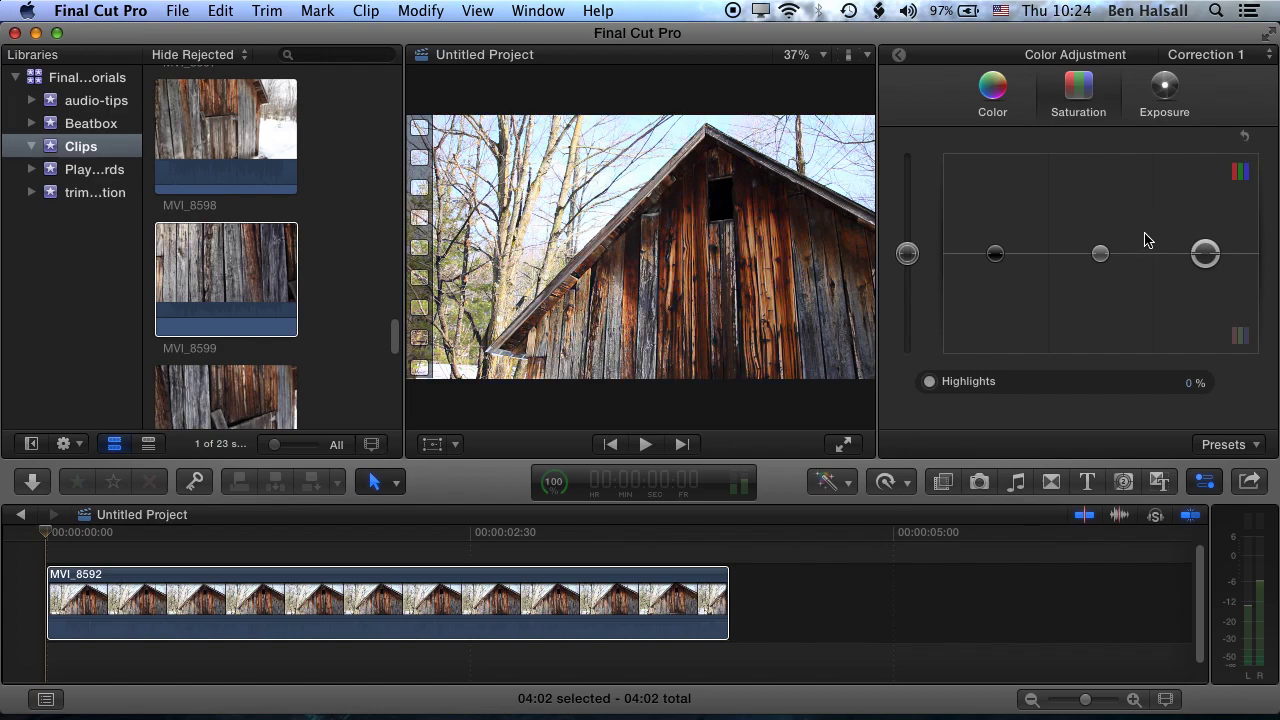
Apply the Artificial Light color correction preset to Correction 1.
click(1257, 445)
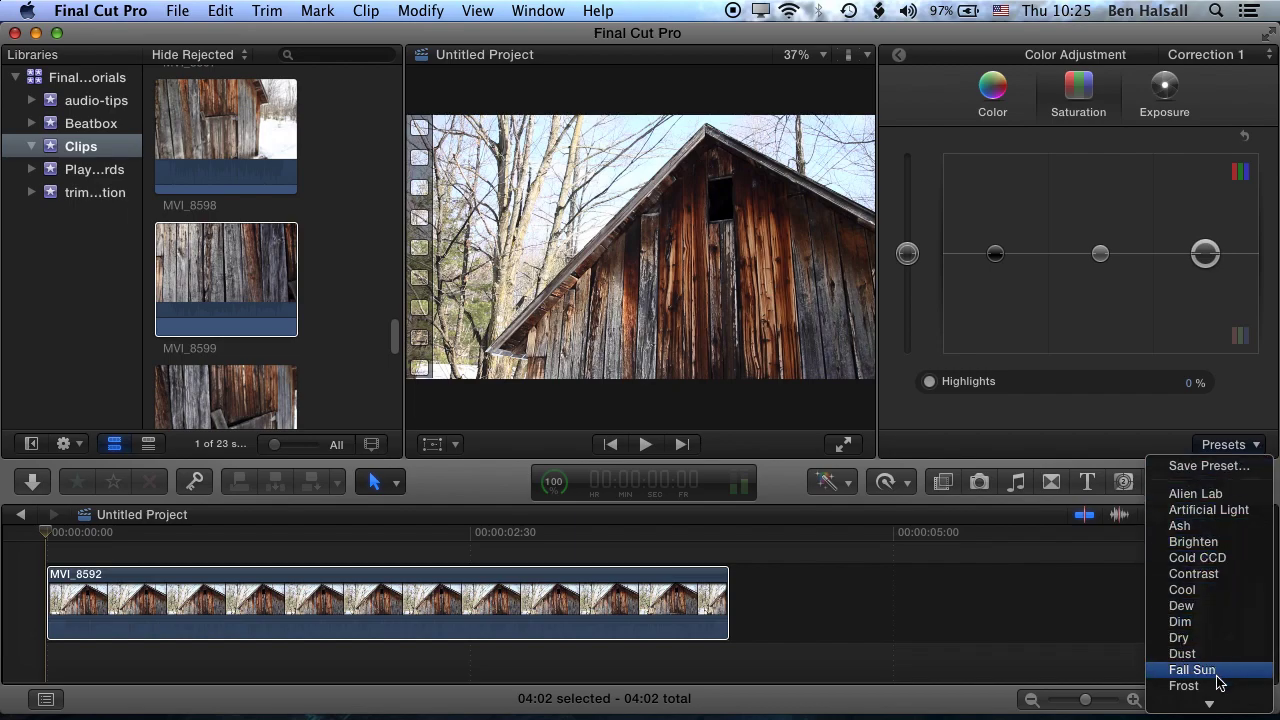
scroll(1205, 672, down, 3)
click(1119, 182)
click(992, 86)
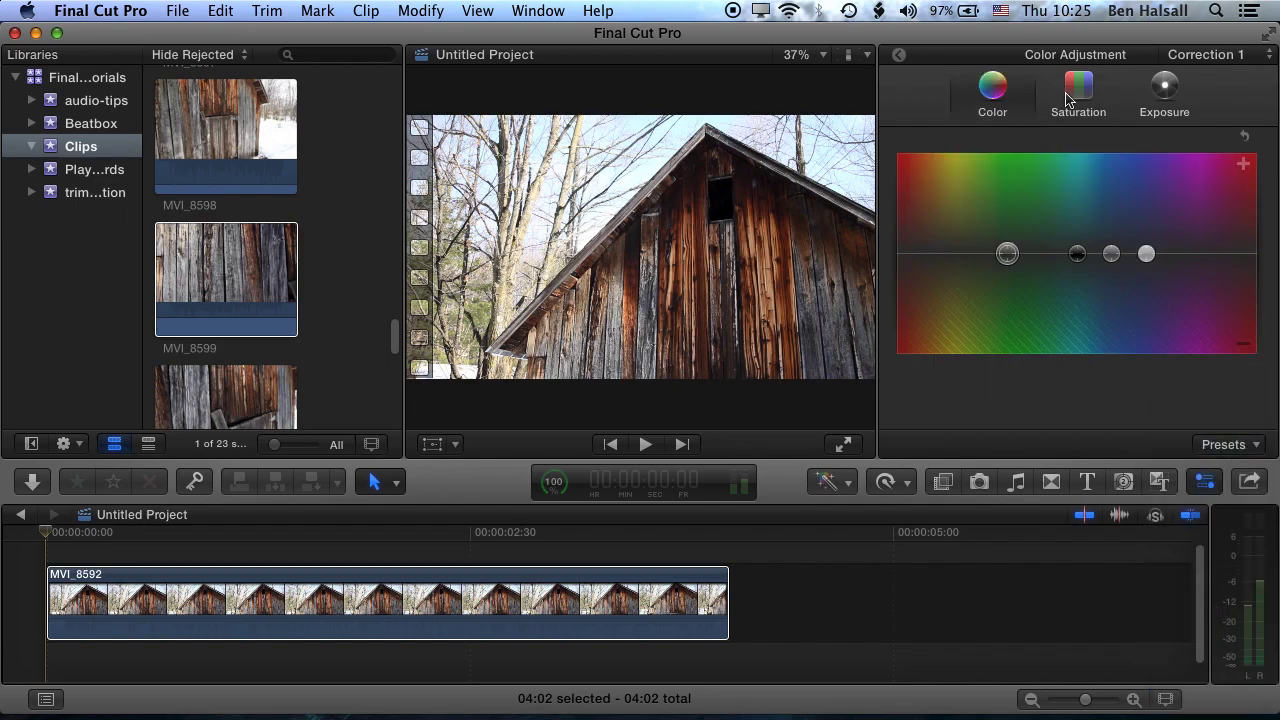
click(1078, 86)
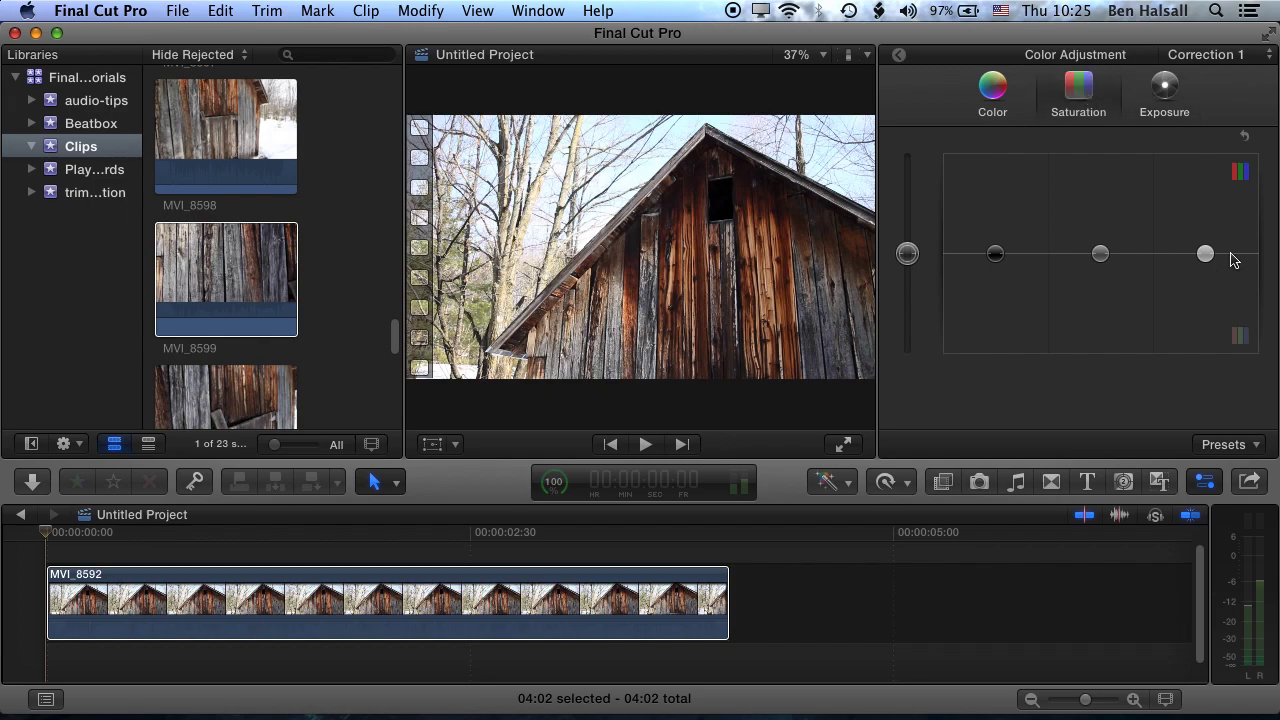
click(1236, 452)
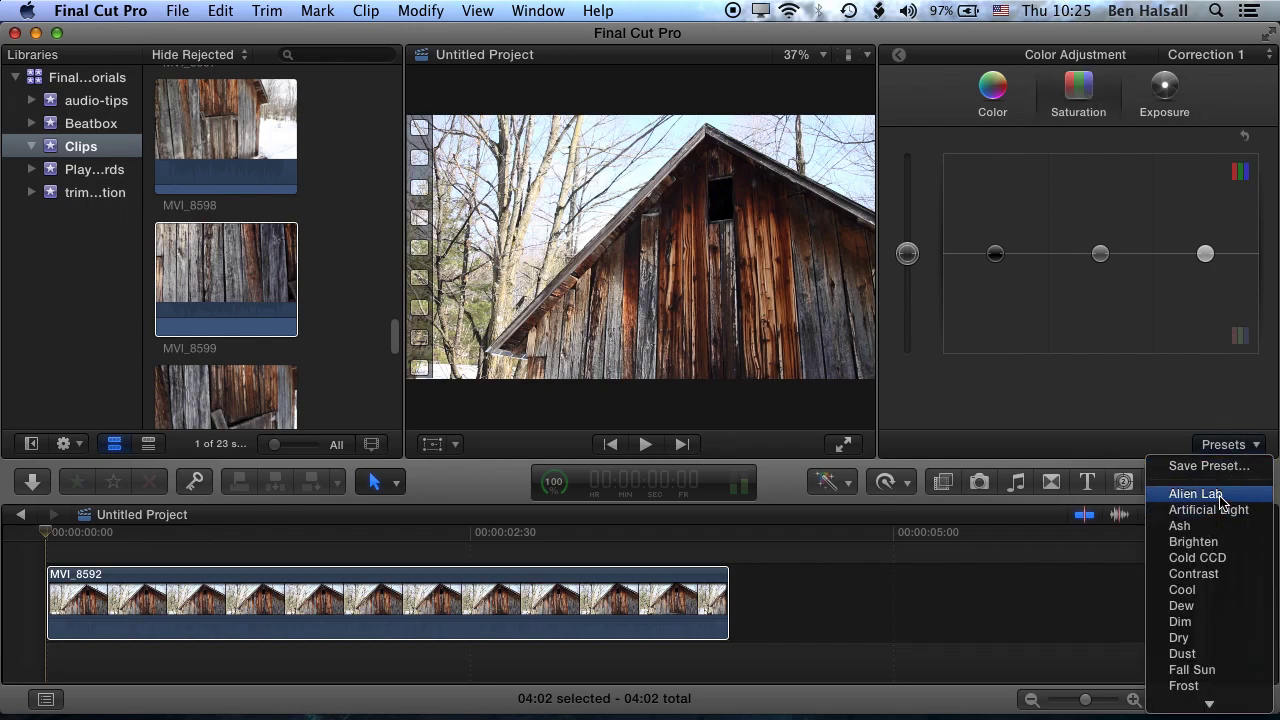
key(Escape)
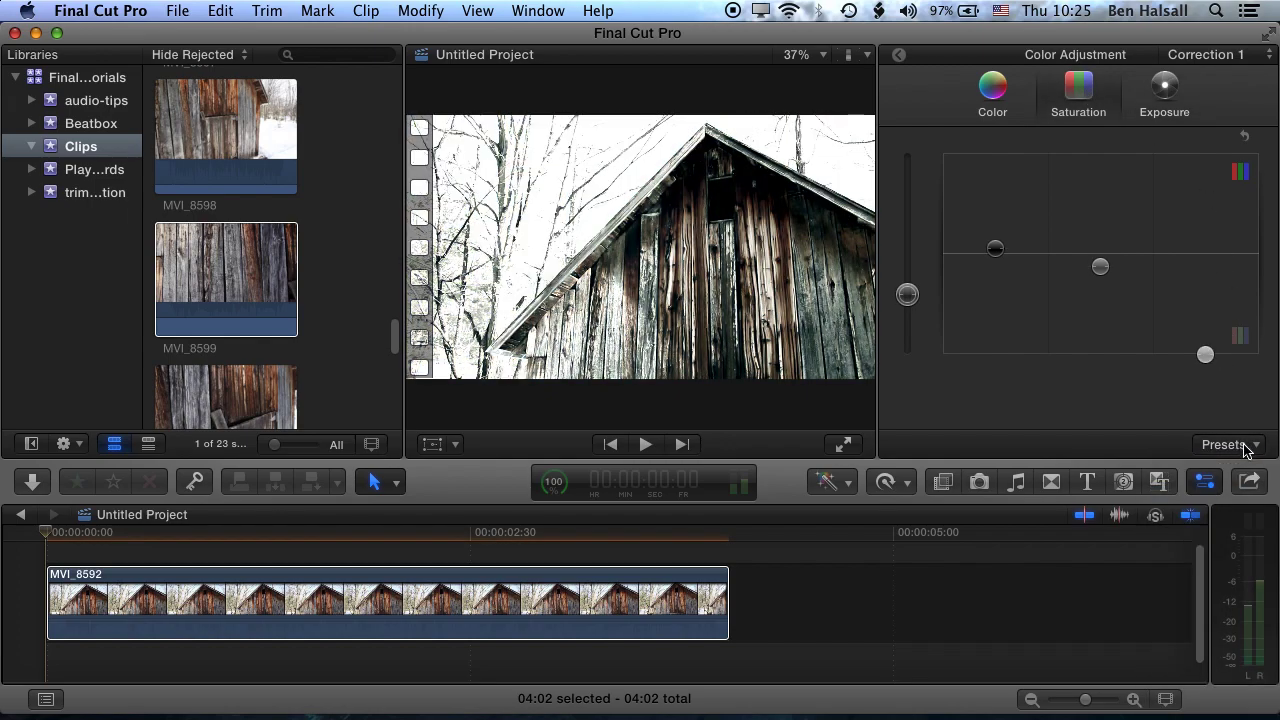
click(1246, 452)
click(1230, 509)
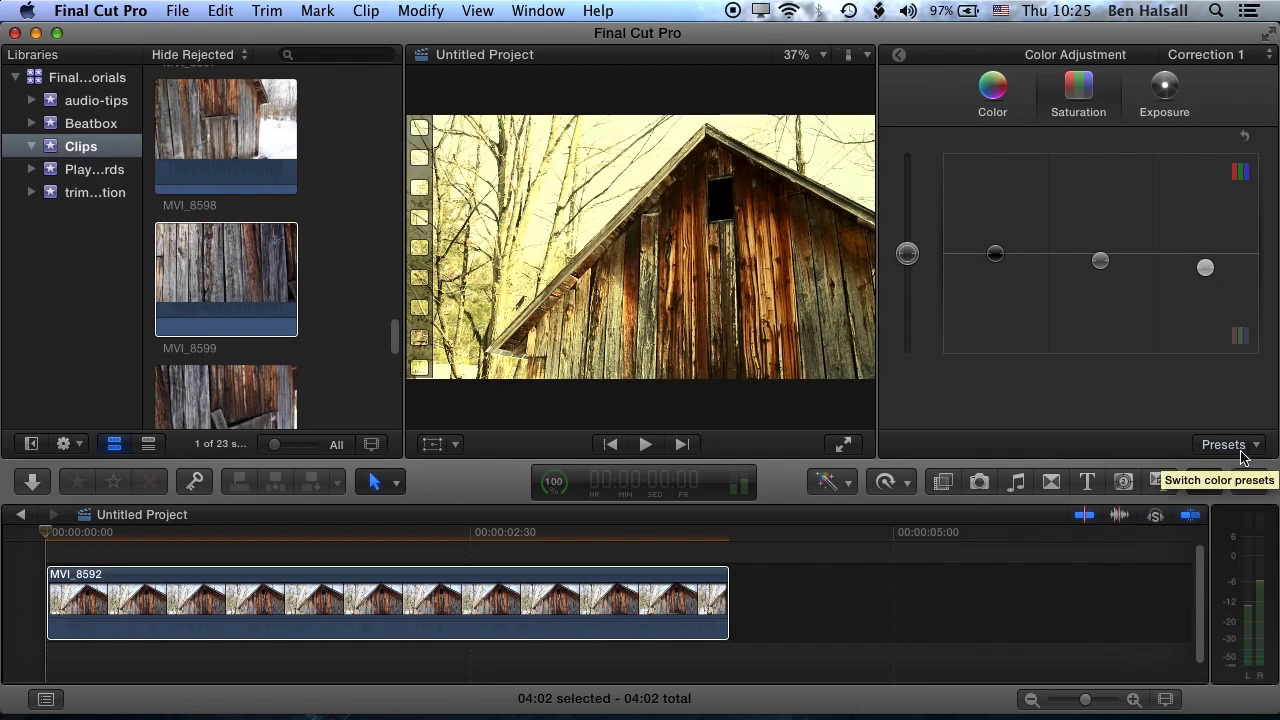
Reset the Exposure, Saturation and Color adjustments, removing the yellow cast.
click(1002, 97)
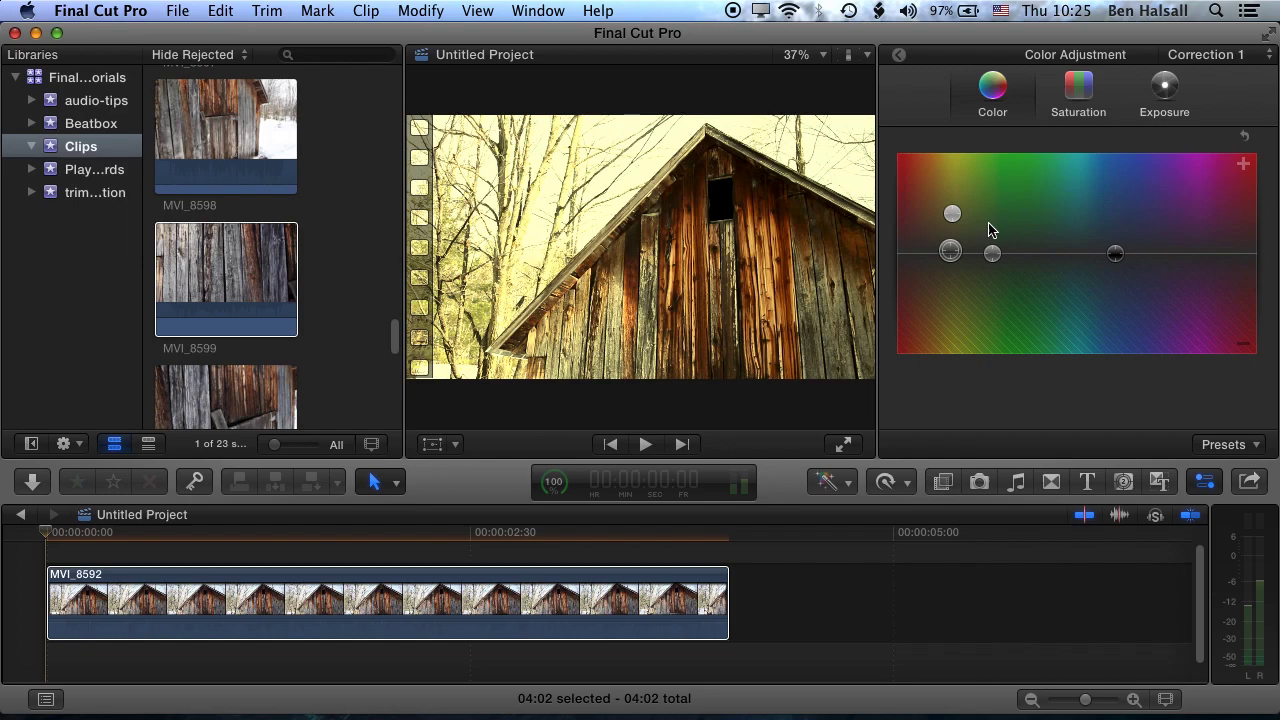
click(1168, 92)
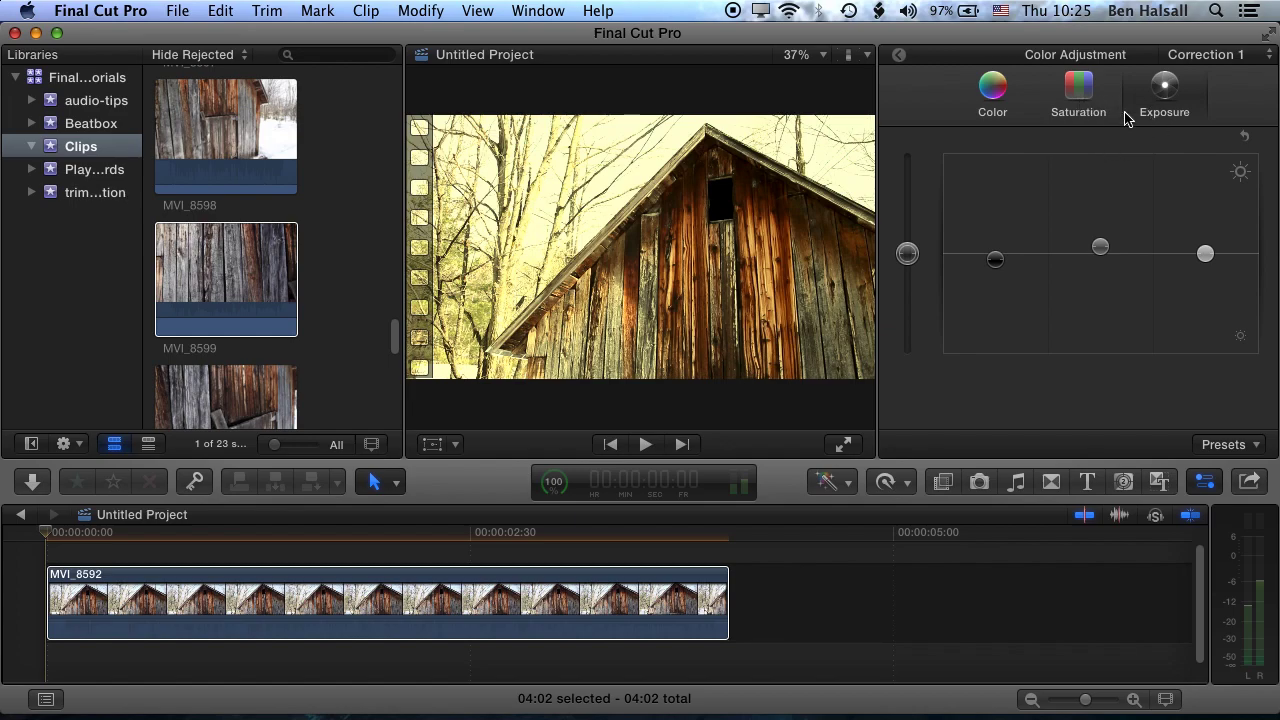
click(1244, 137)
click(1086, 102)
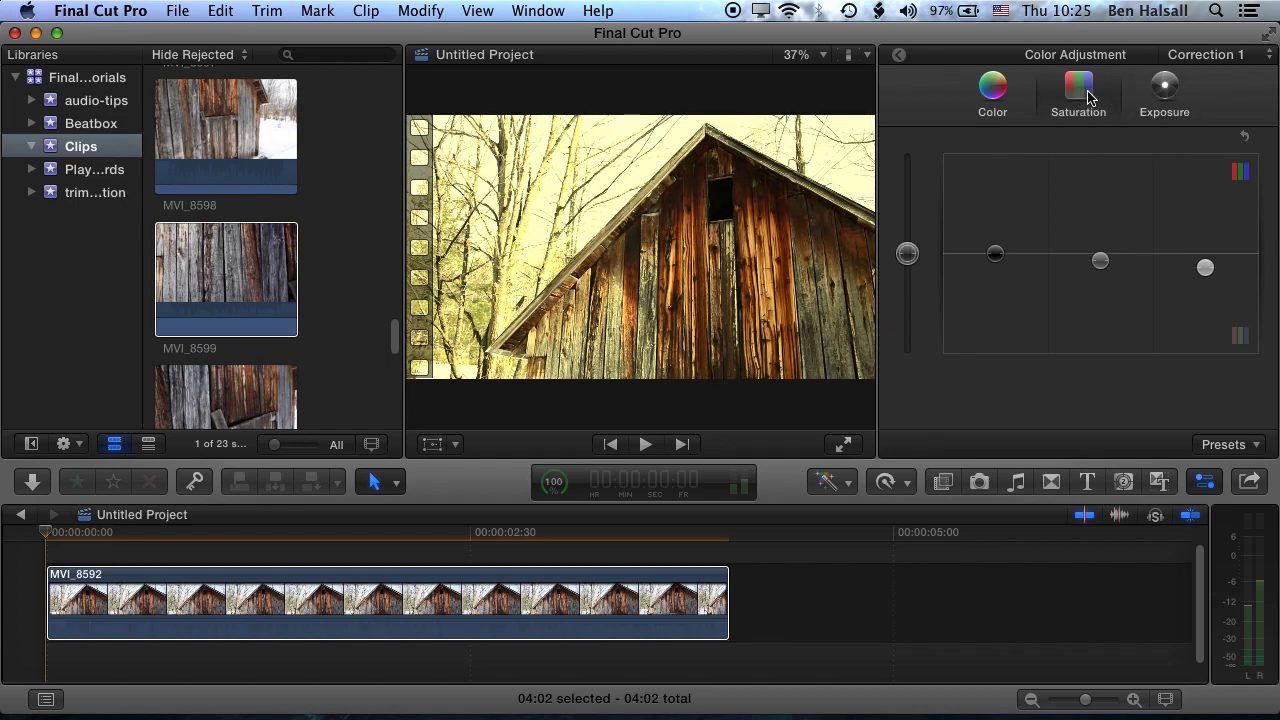
click(1241, 137)
click(992, 92)
click(1244, 136)
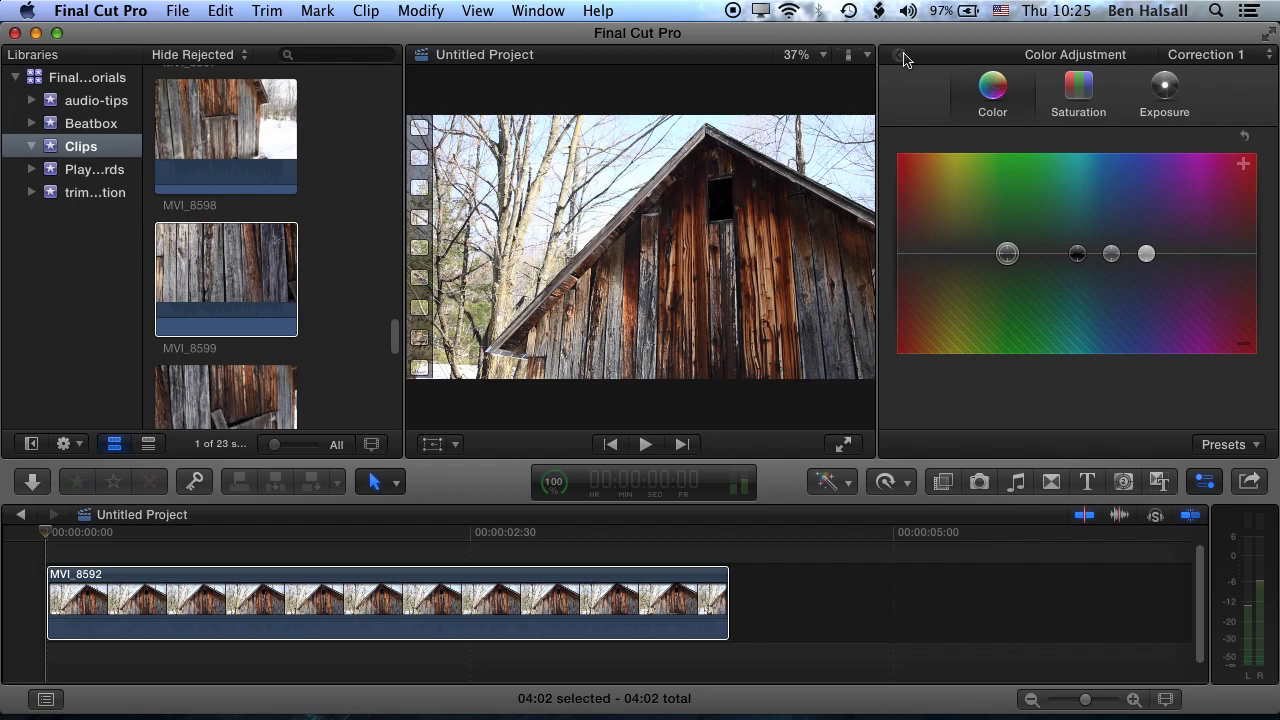
Search the Effects Browser for 'tint' and preview the Tint effect on the barn clip.
key(super+6)
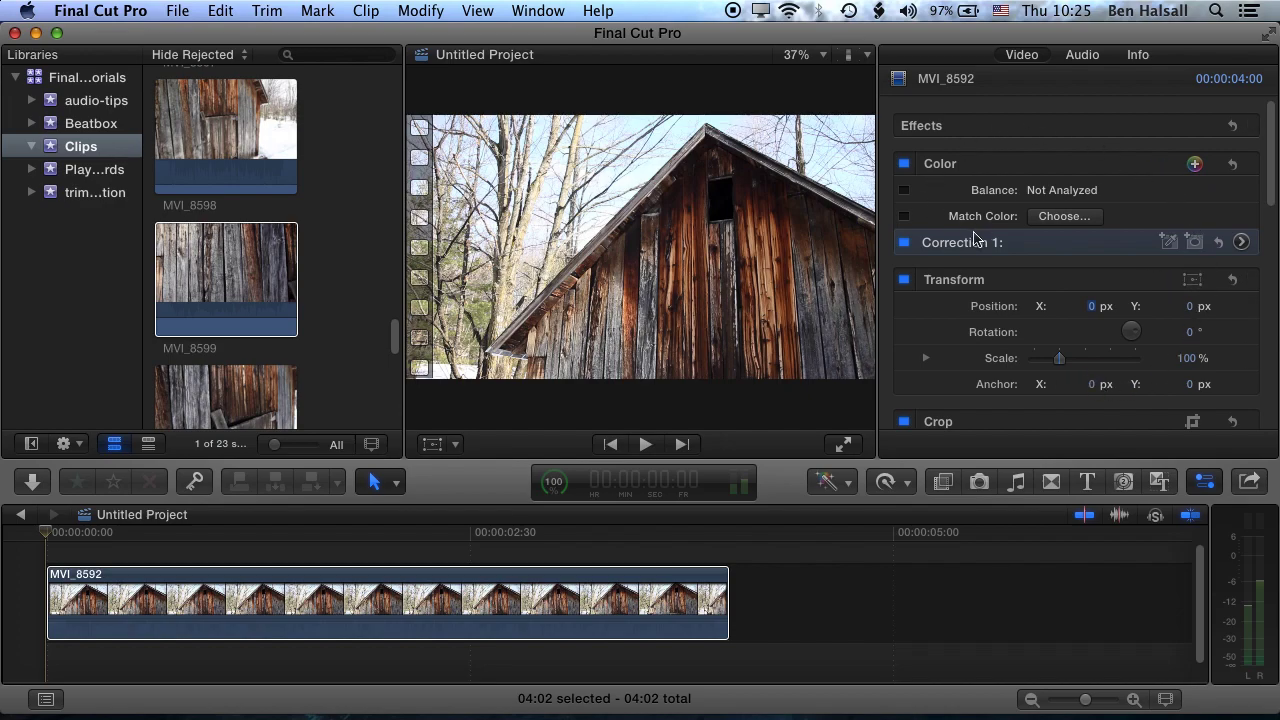
click(943, 484)
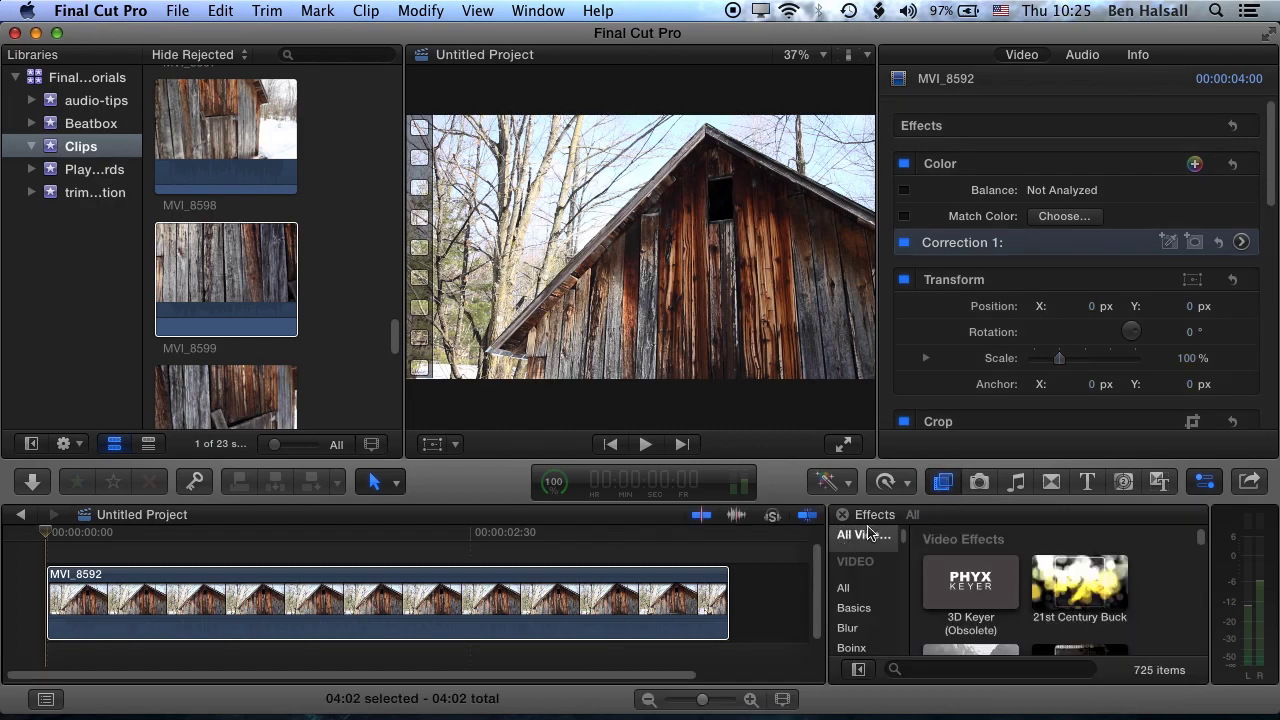
click(941, 670)
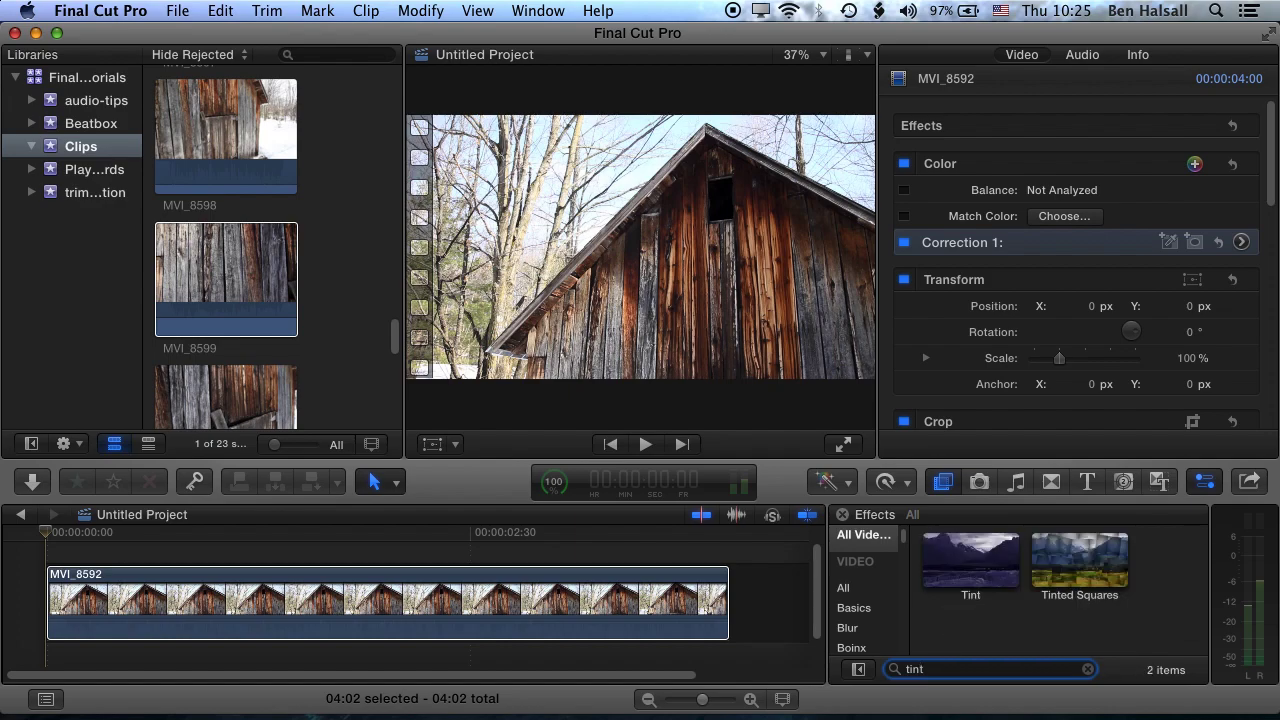
click(965, 575)
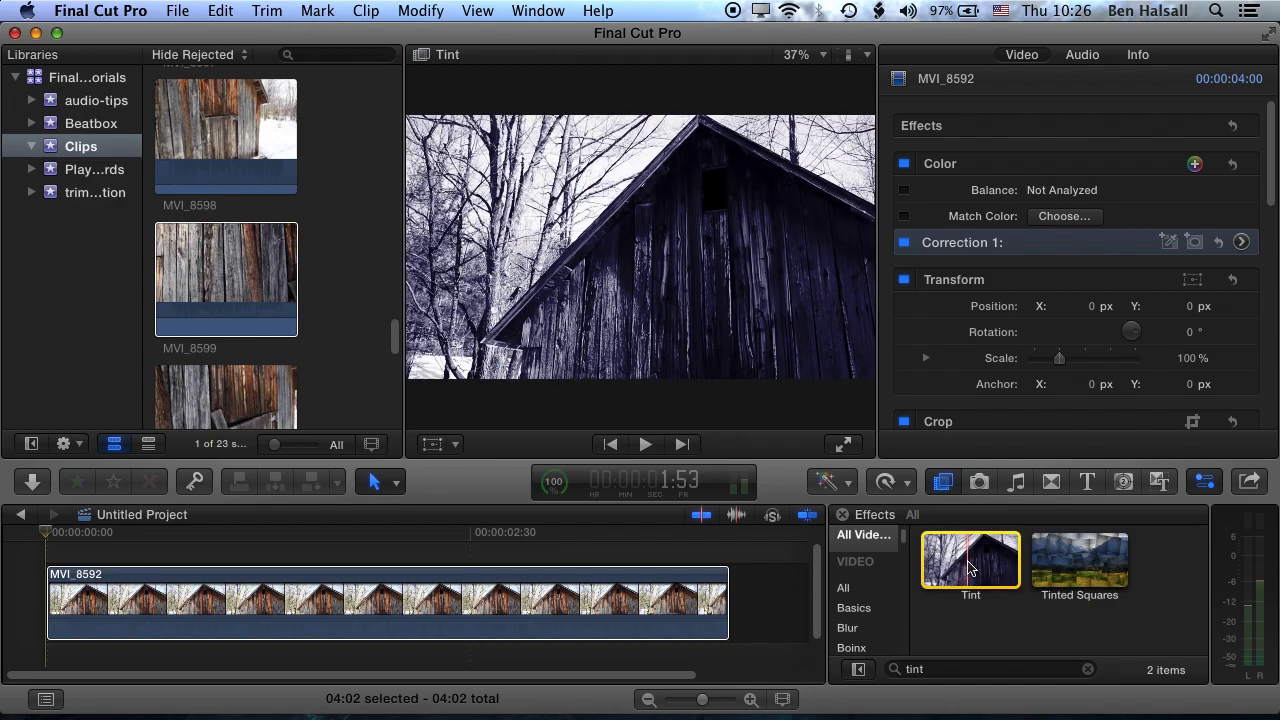
Apply Tint to the barn clip, lower Amount to about 76 and try a bright green tint.
drag(975, 568, 626, 590)
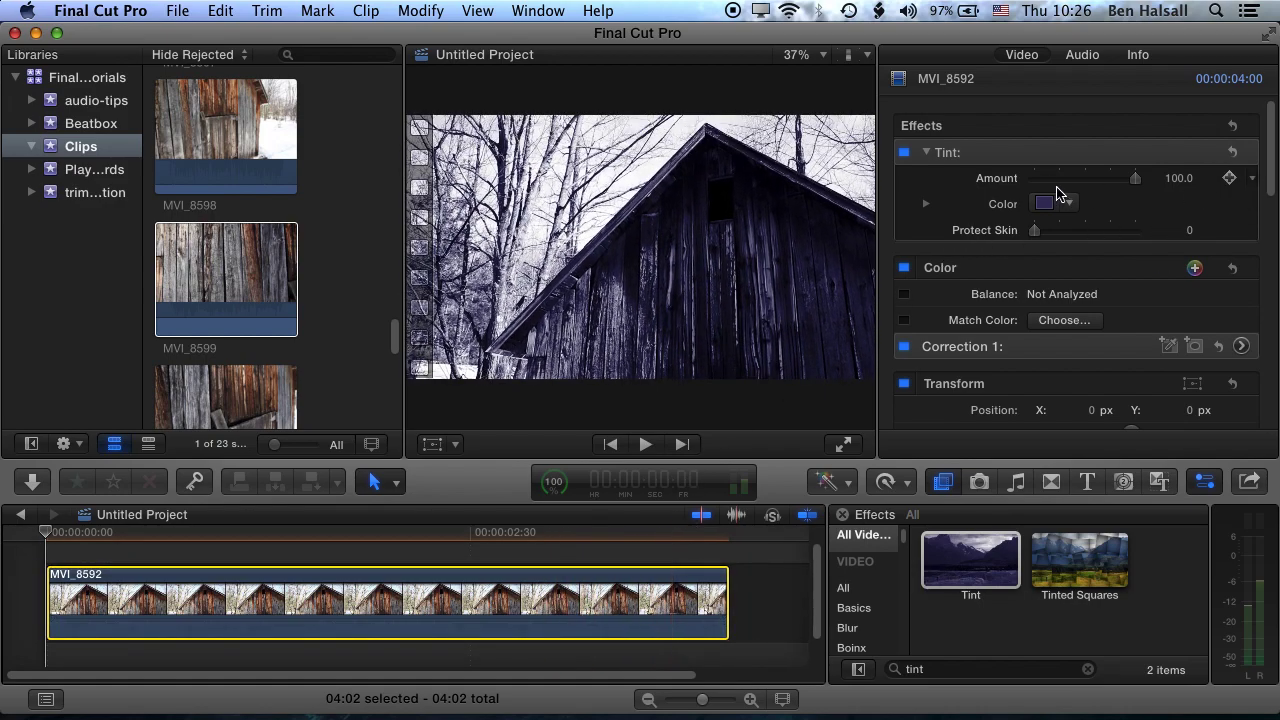
mouse_move(1138, 180)
mouse_down()
mouse_move(1063, 178)
mouse_move(1113, 178)
mouse_up()
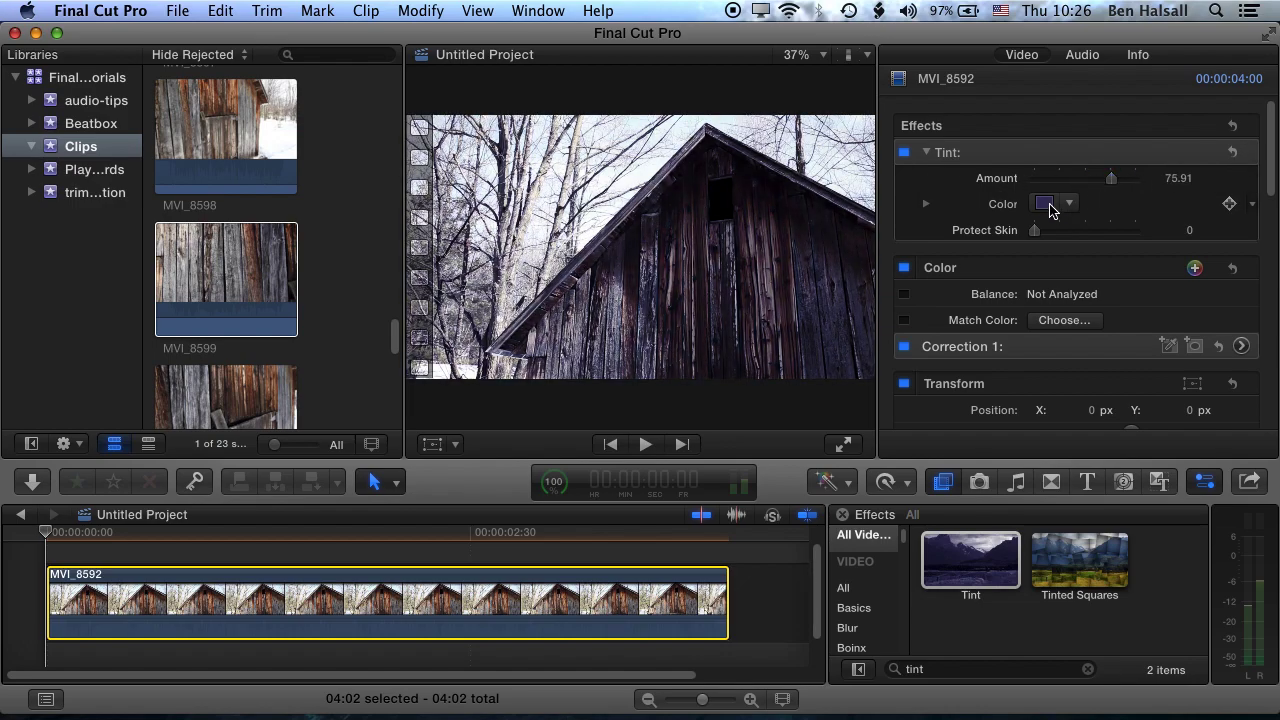
click(1069, 203)
drag(1085, 234, 1108, 270)
click(1069, 203)
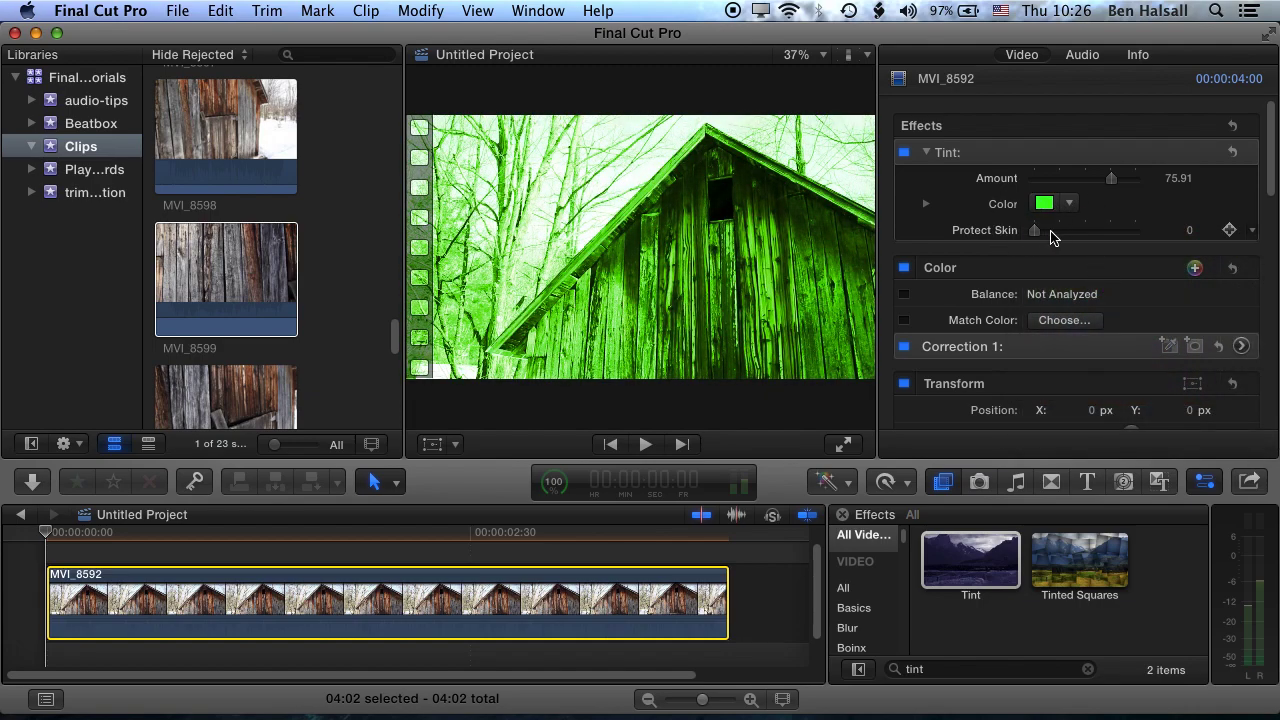
Leave Protect Skin at 0, switch the tint color to orange and set Amount to 42.43.
drag(1040, 238, 1135, 236)
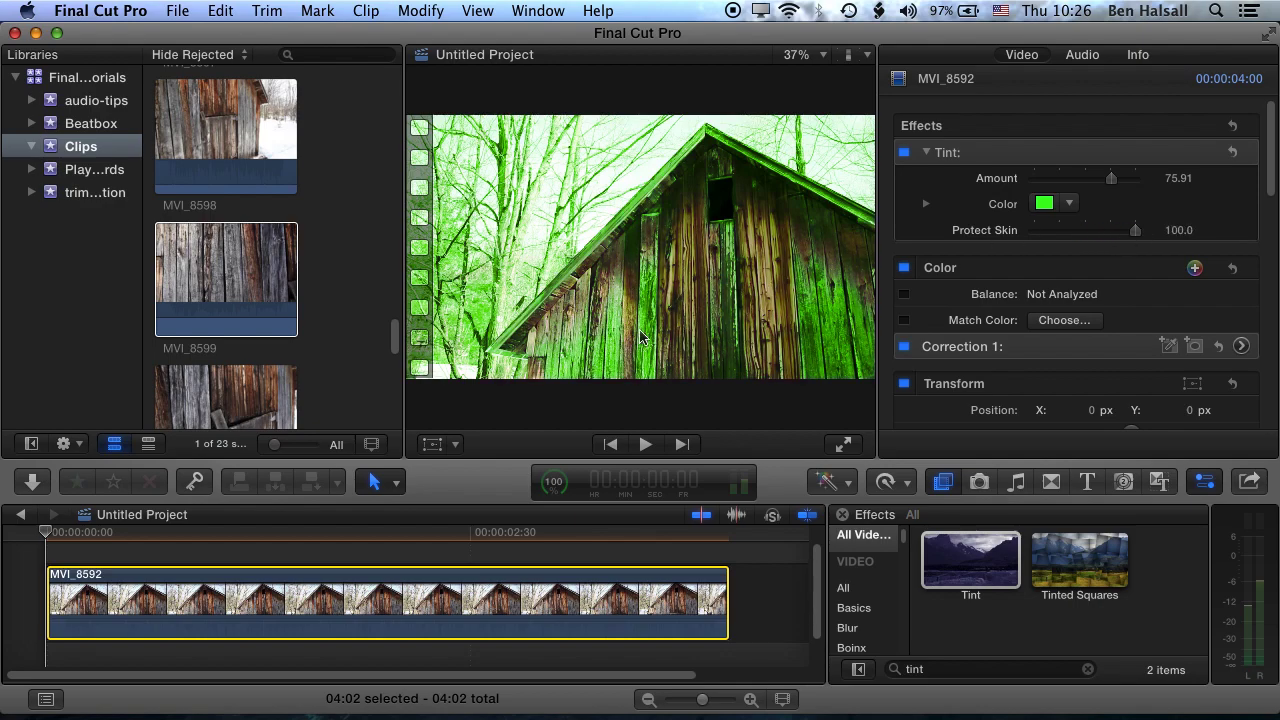
drag(1136, 236, 1016, 240)
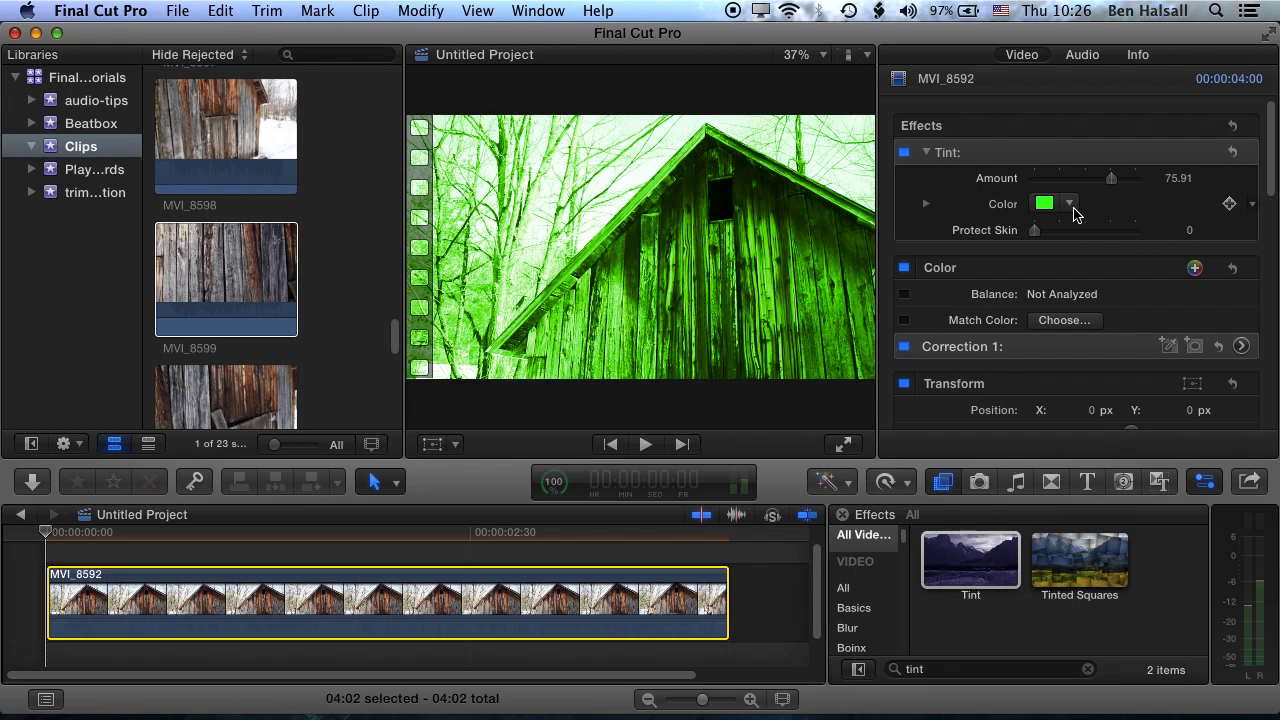
drag(1069, 209, 1099, 234)
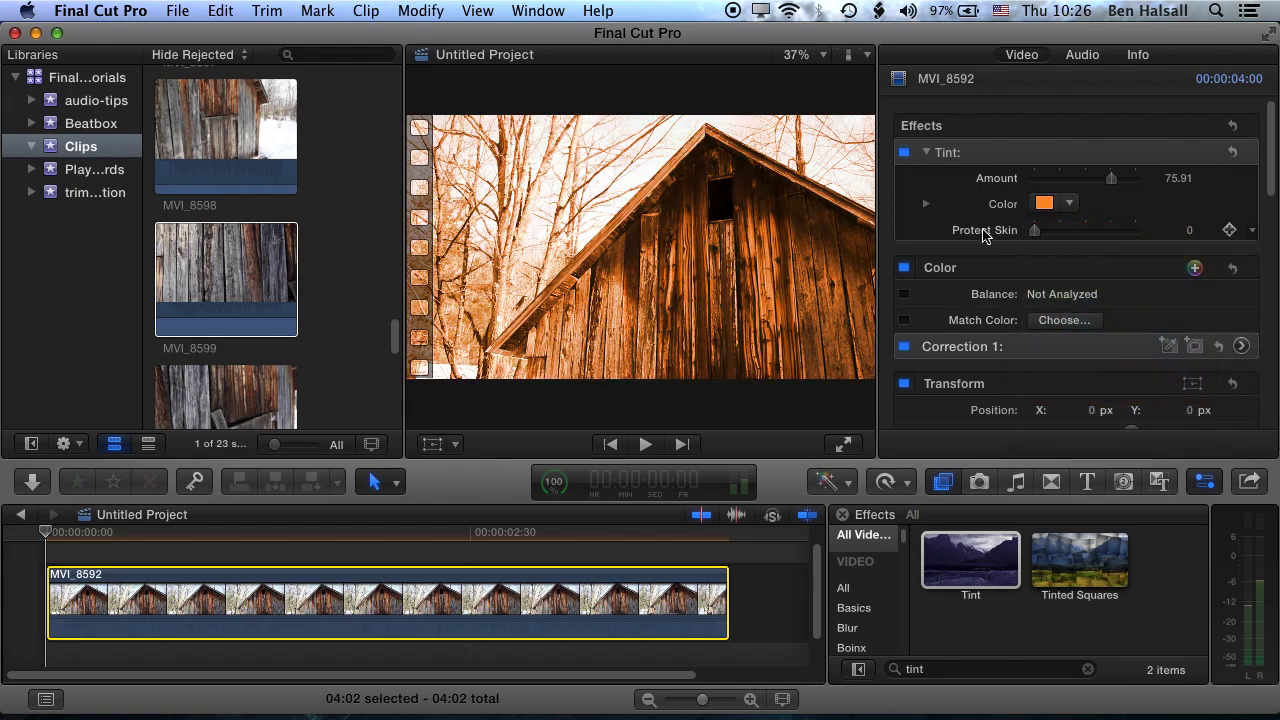
drag(1111, 179, 1077, 187)
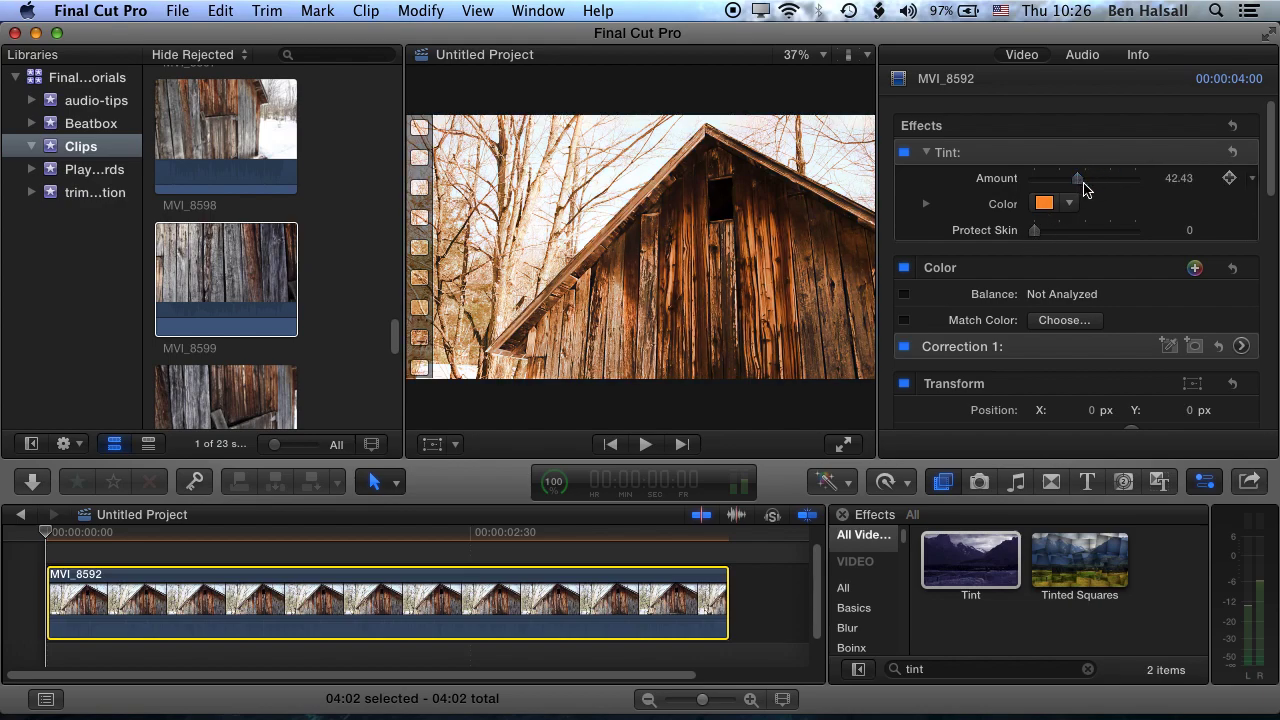